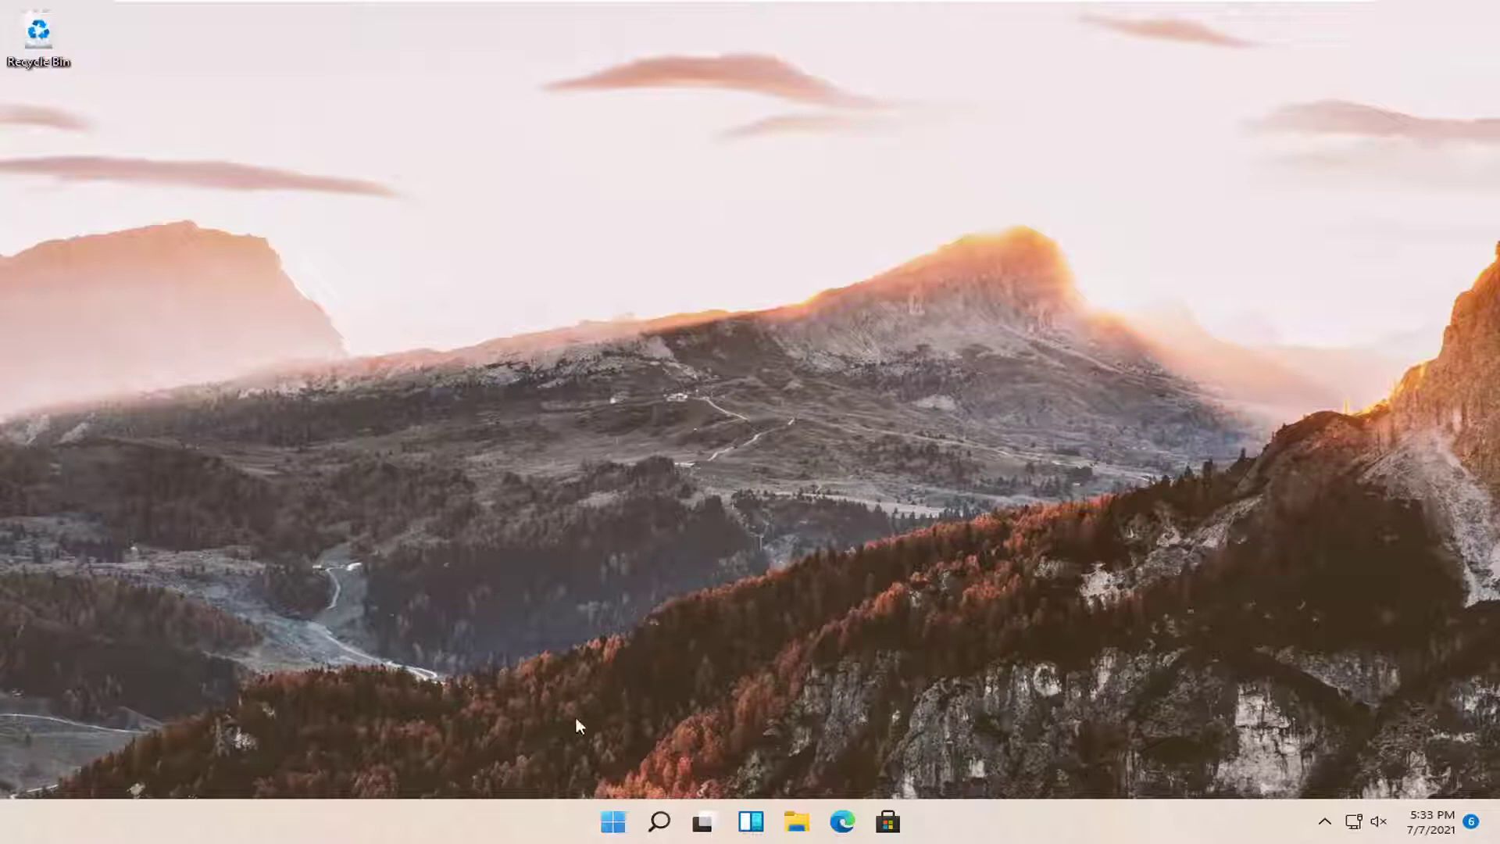
Open Windows Settings from the Win+X menu and go to the Accessibility page
right_click(613, 824)
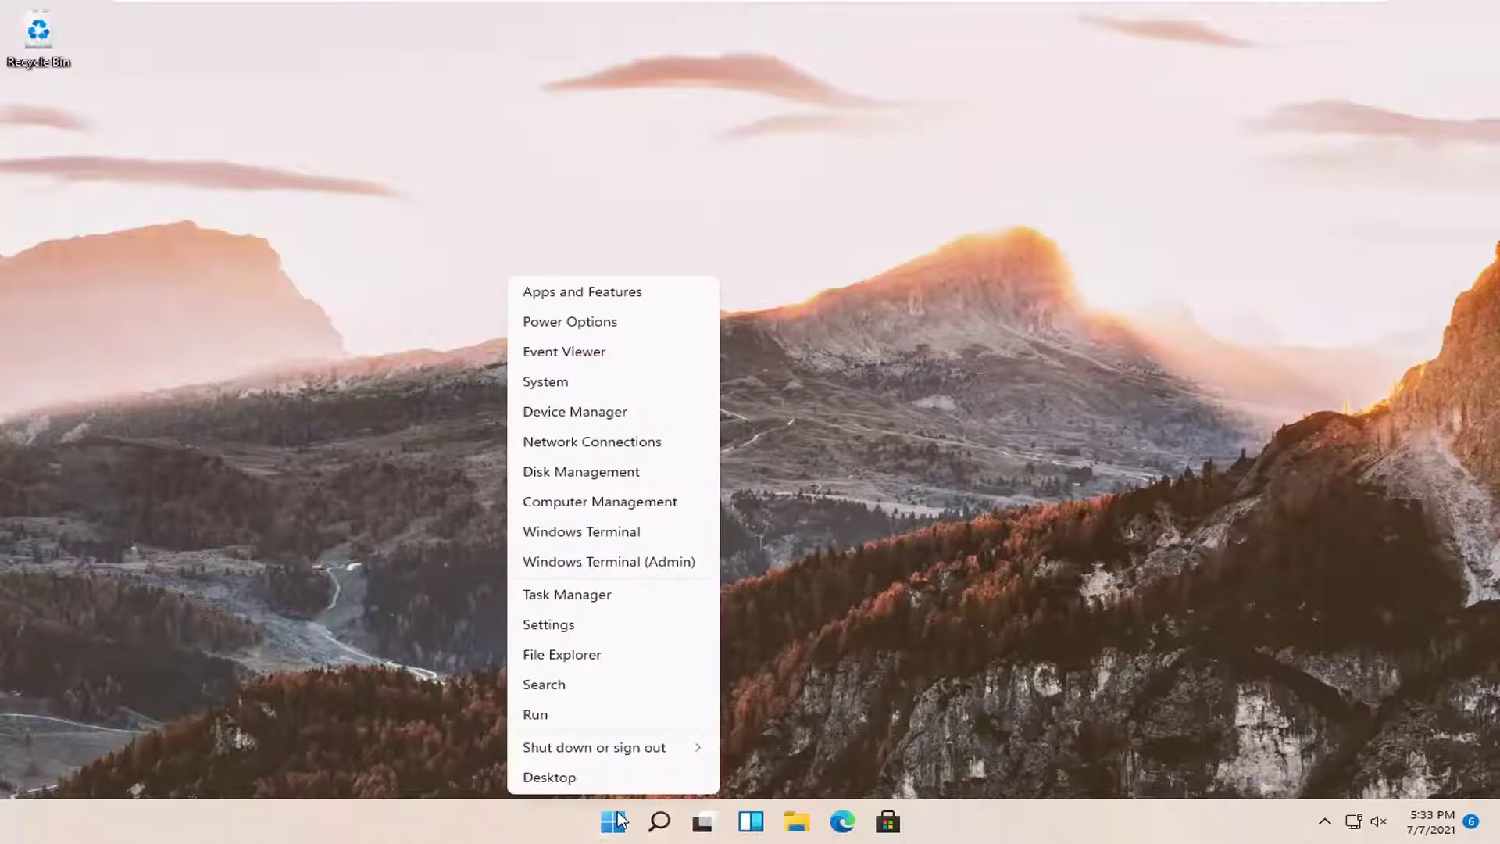
click(548, 625)
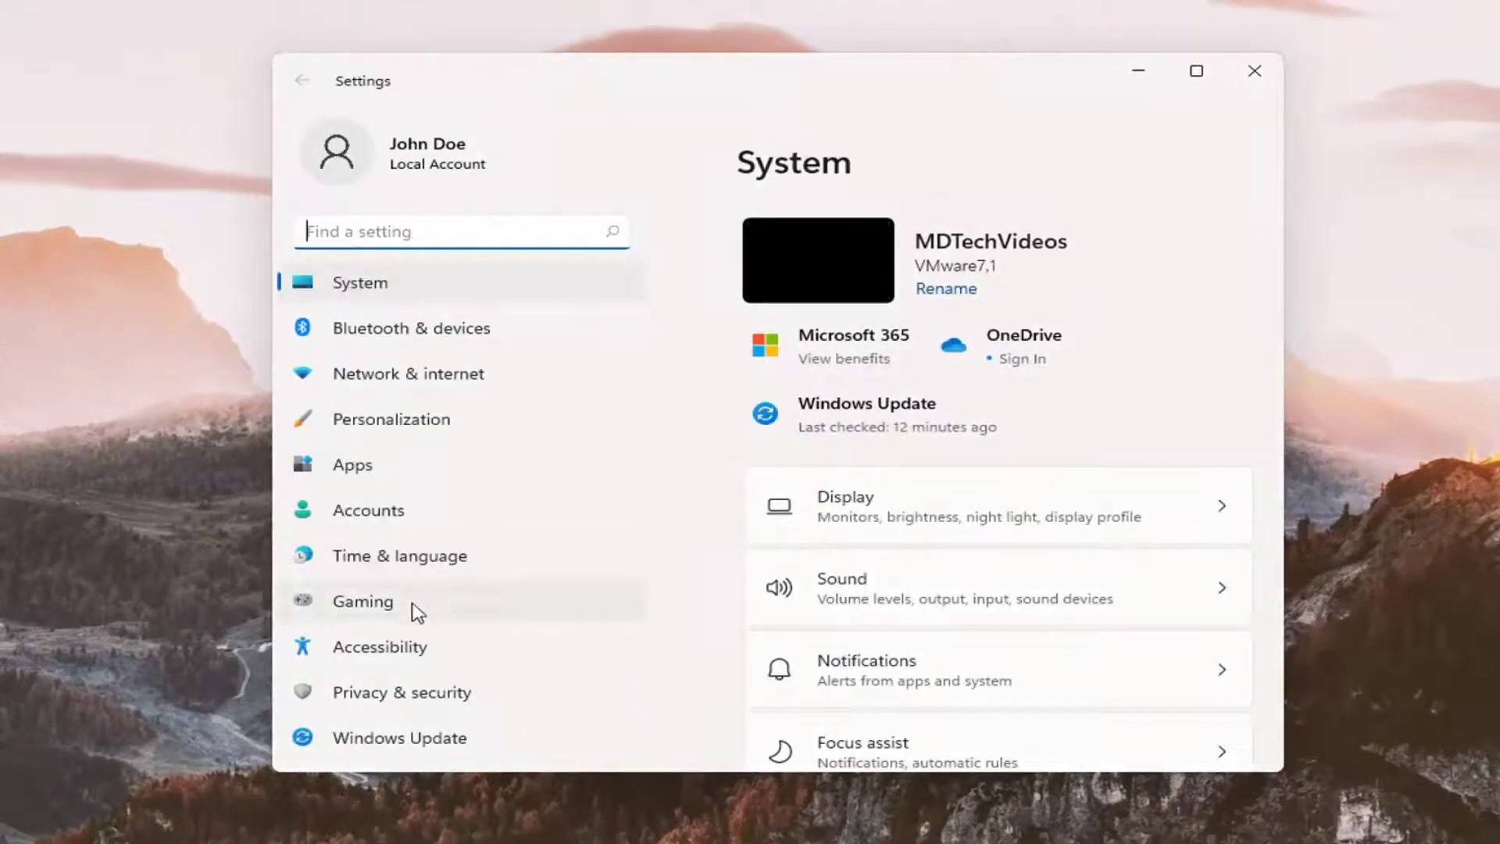
click(374, 647)
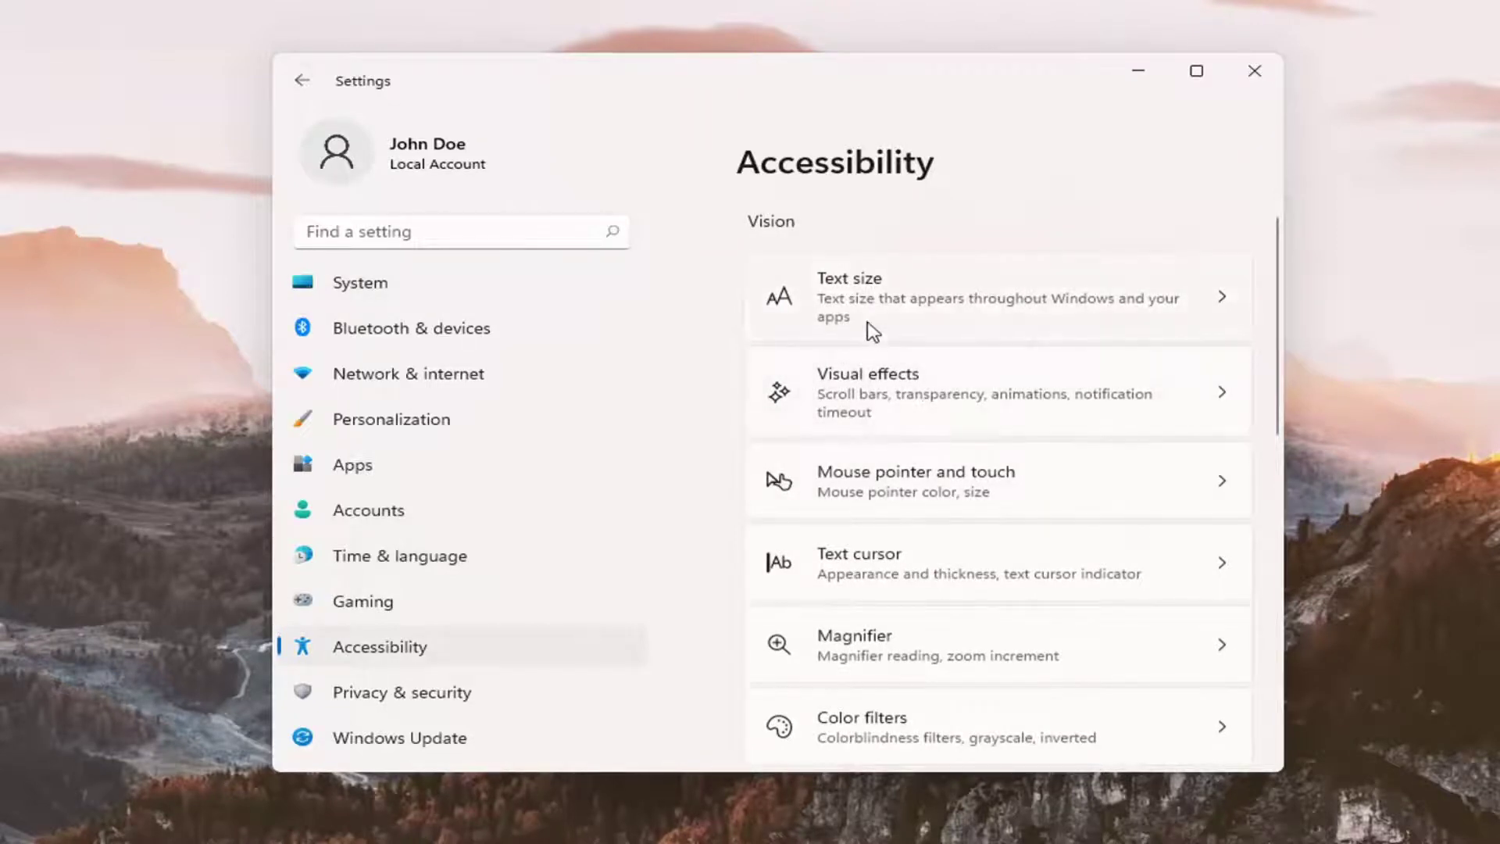
Raise the Text size slider to about 197% and apply it
click(927, 307)
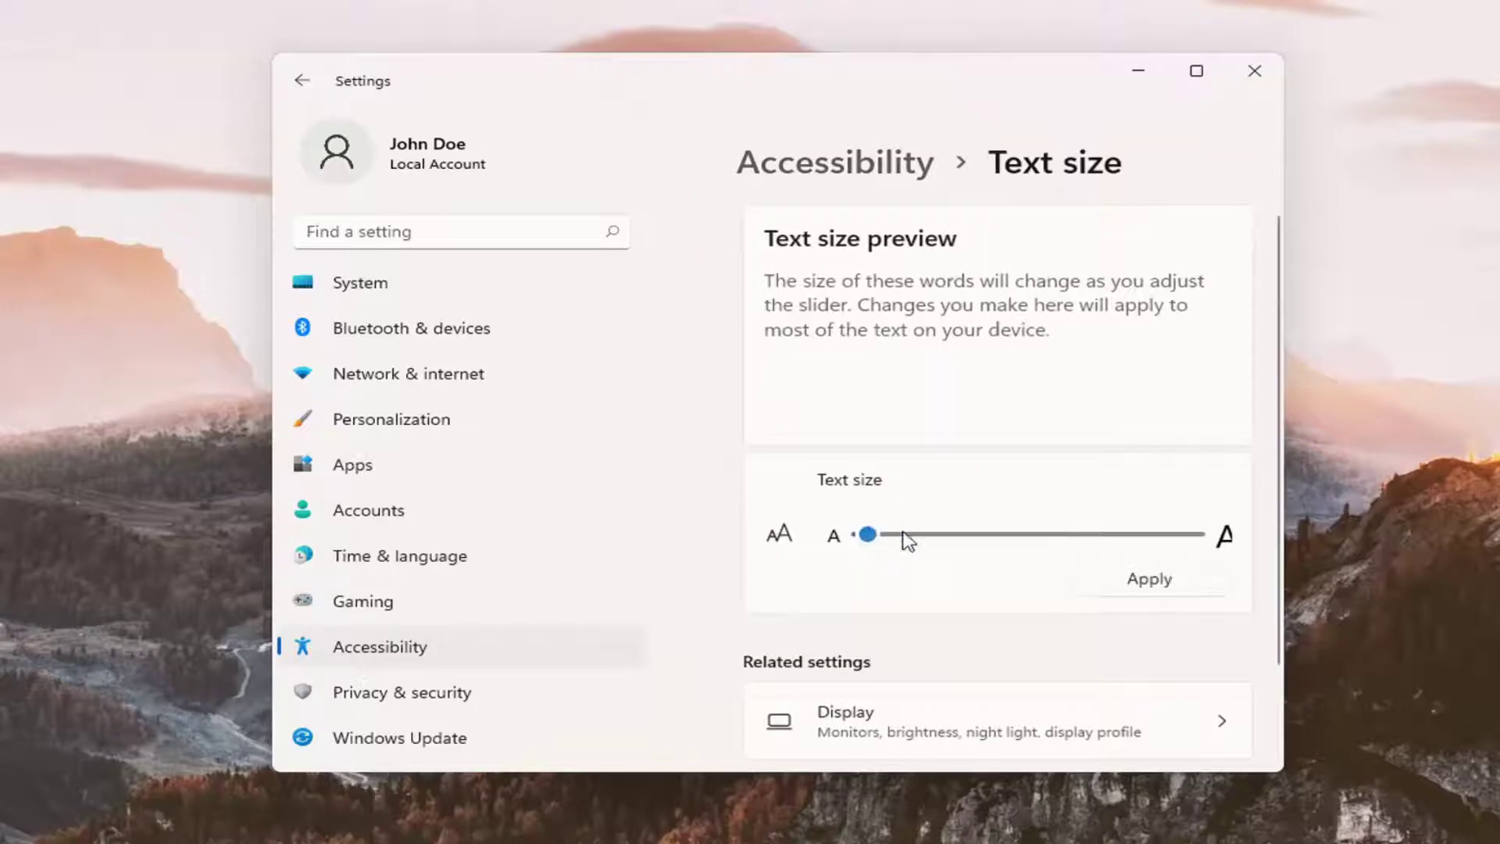
mouse_move(867, 536)
mouse_down()
mouse_move(1118, 534)
mouse_move(959, 535)
mouse_up()
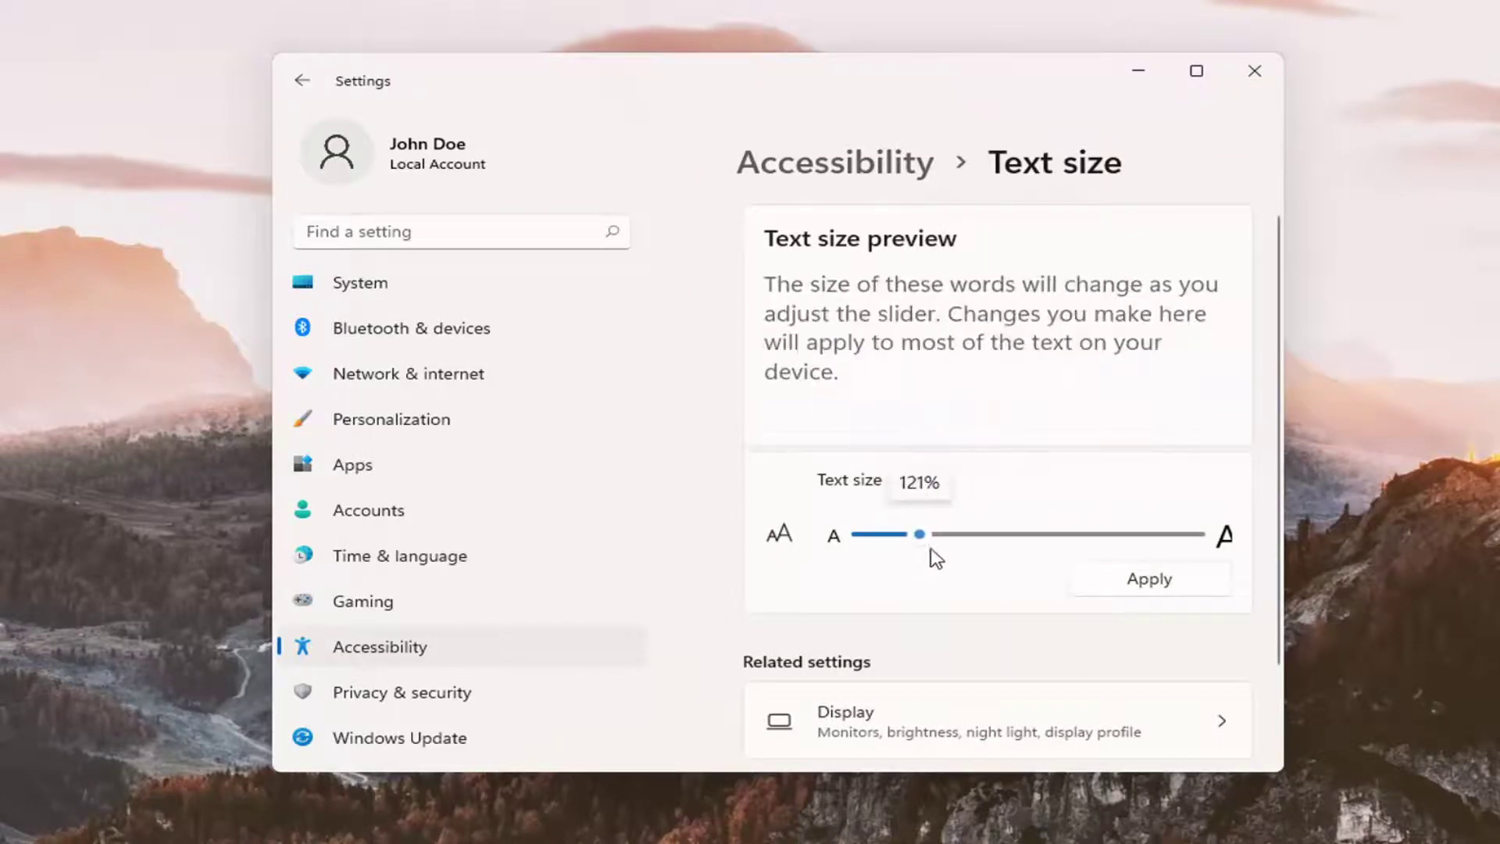
click(1122, 587)
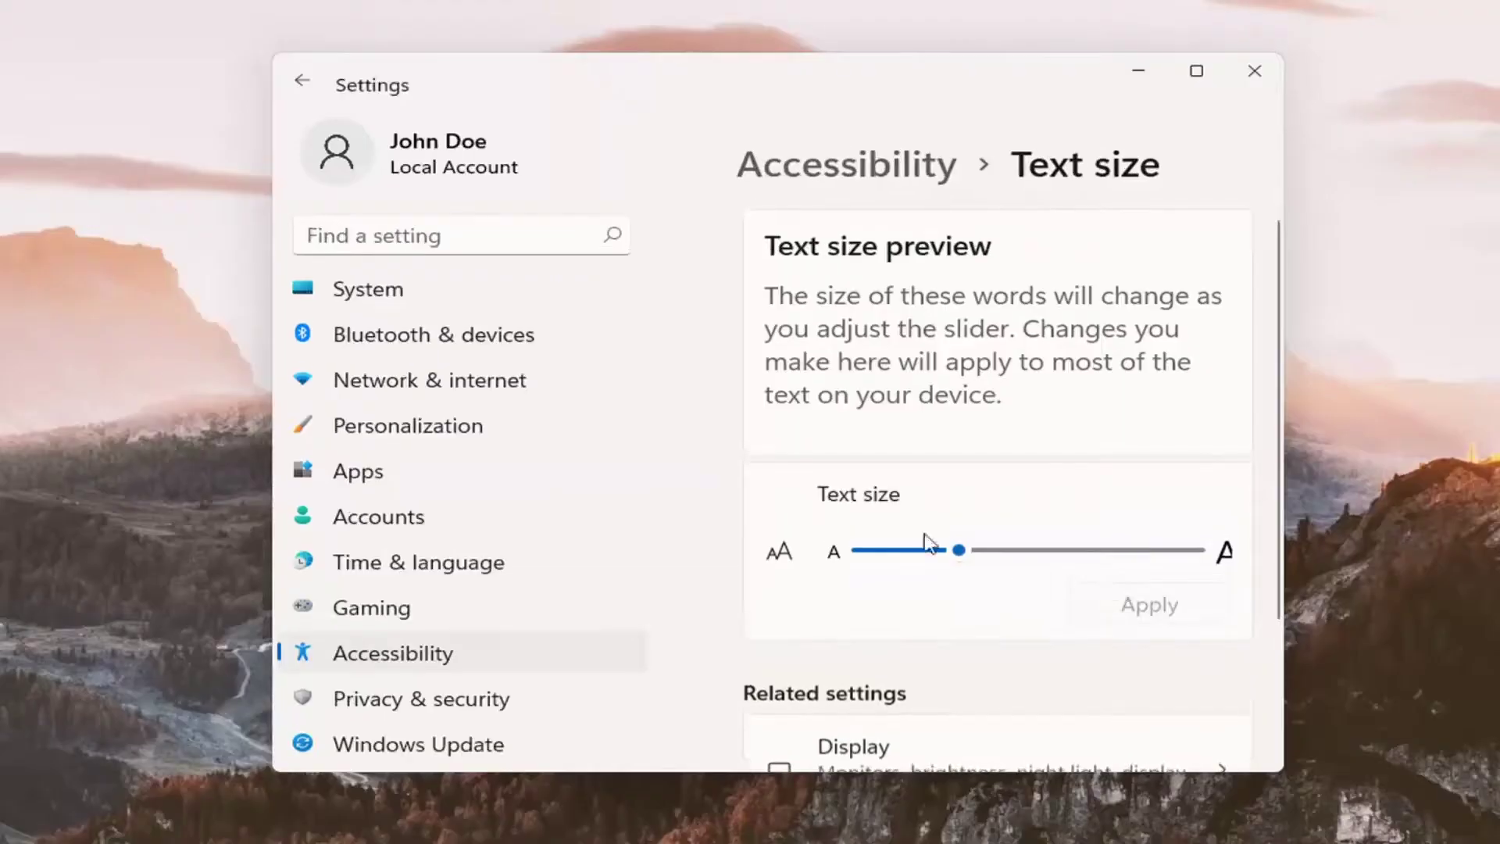
Return Text size to the default 100%, apply it, and close Settings
drag(959, 550, 864, 549)
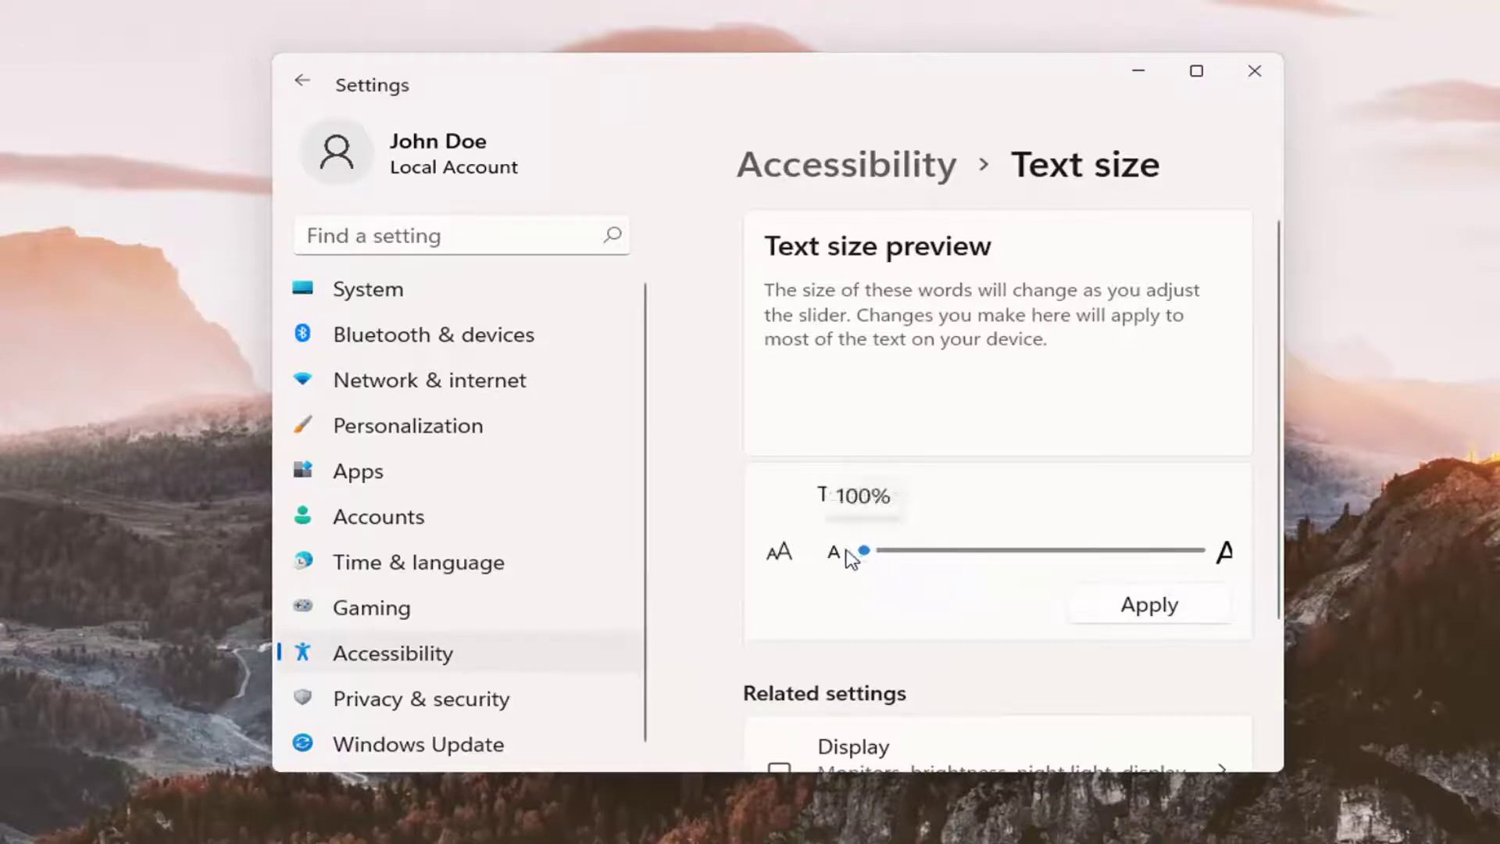
click(1119, 611)
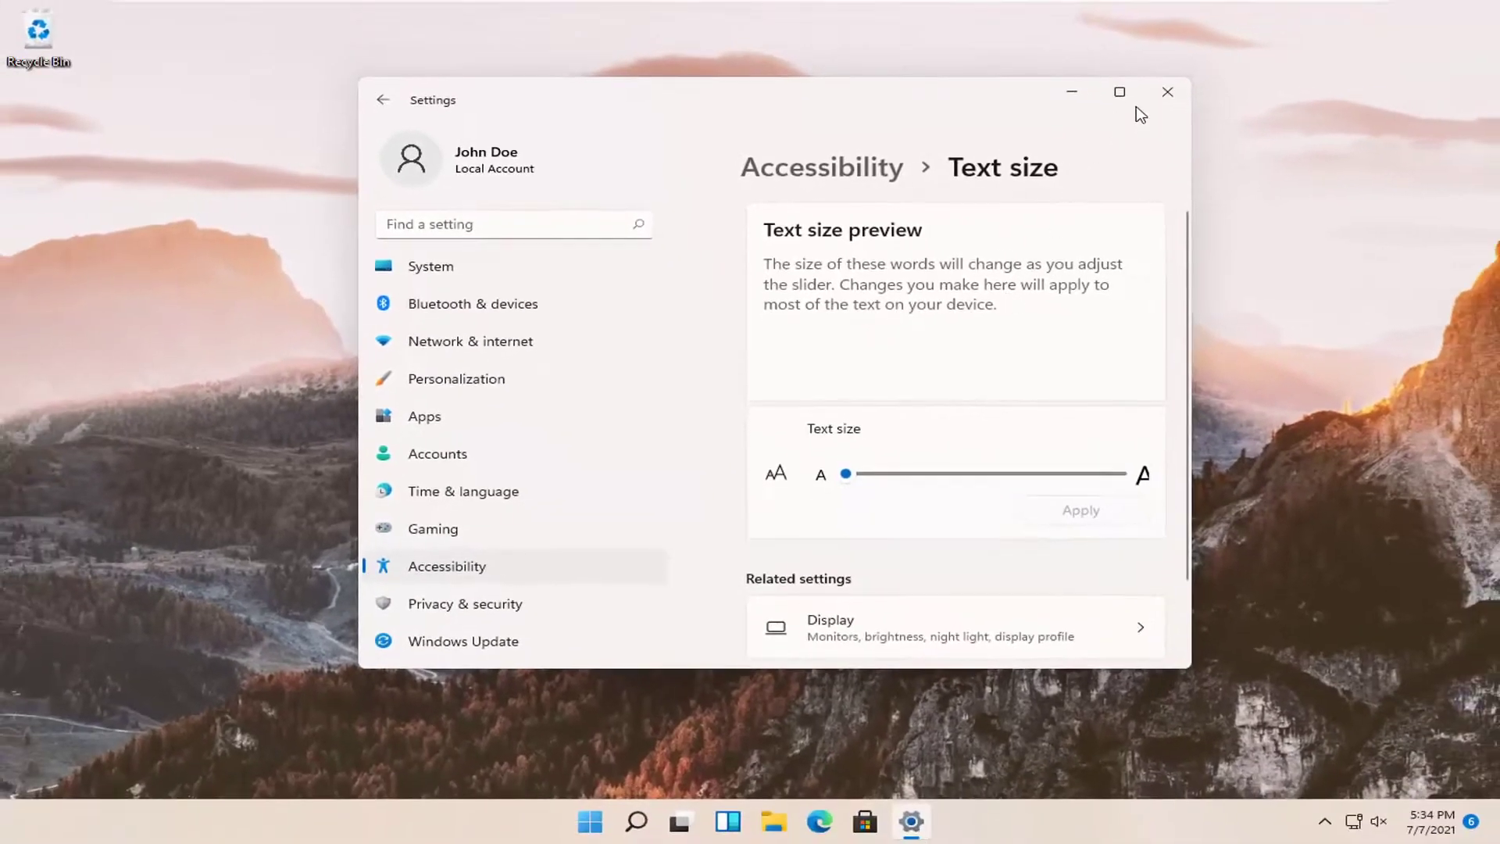
click(1167, 91)
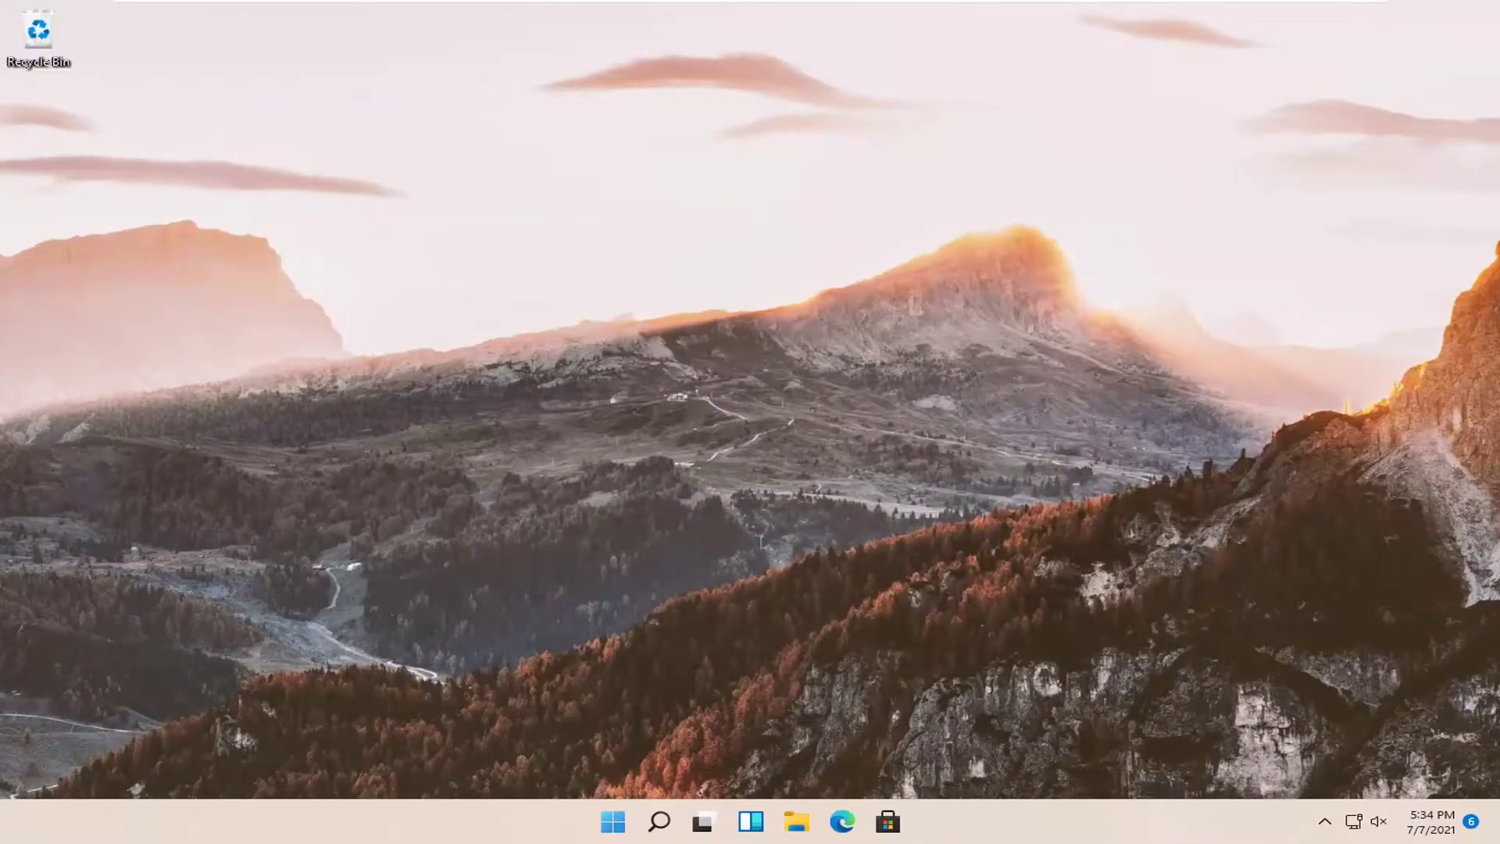